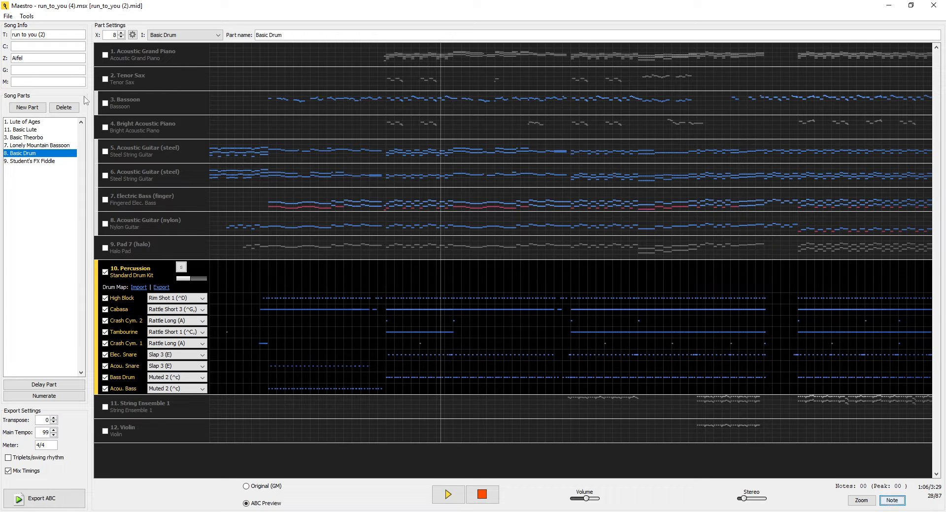
Examine the first part numbers and the available increments in the ABC part numbering options
click(133, 35)
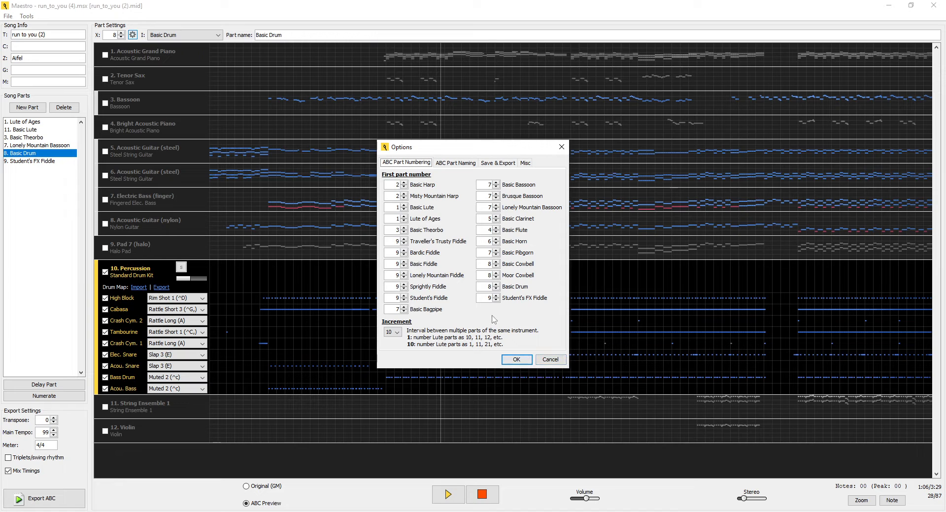
click(398, 333)
click(398, 334)
click(547, 358)
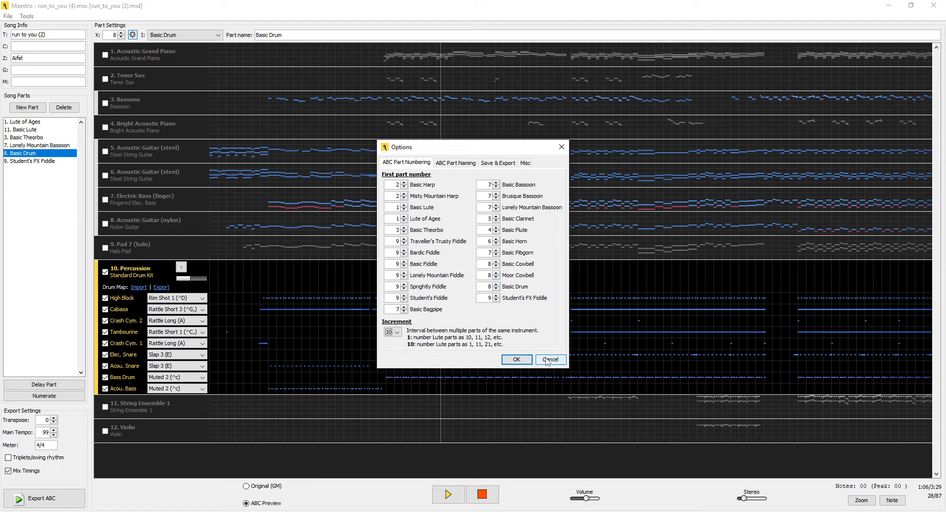
Add a new Lute of Ages part and set the numbering increment between parts of the same instrument to 1
click(35, 123)
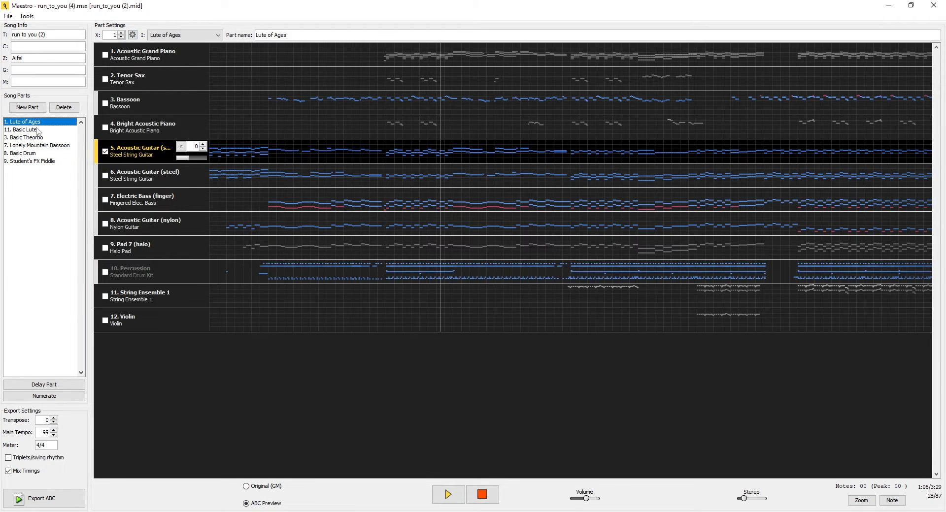
click(27, 107)
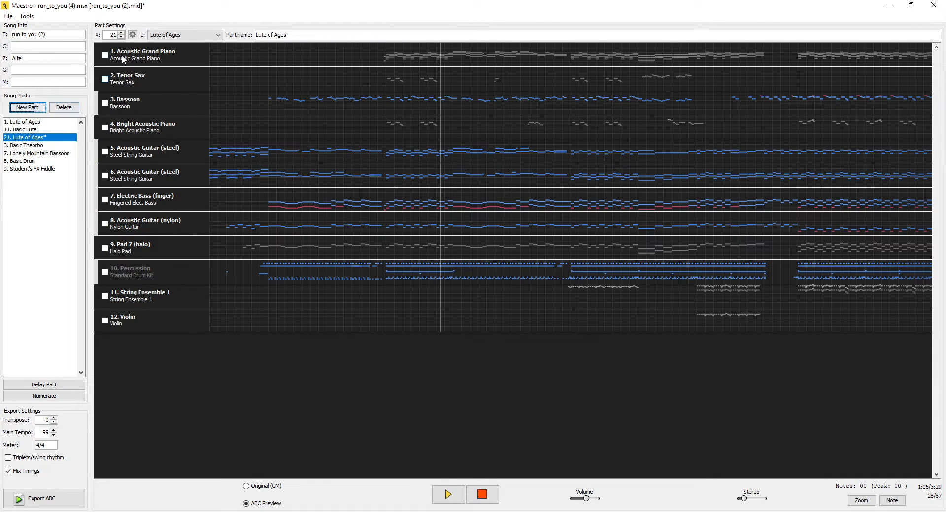
click(132, 35)
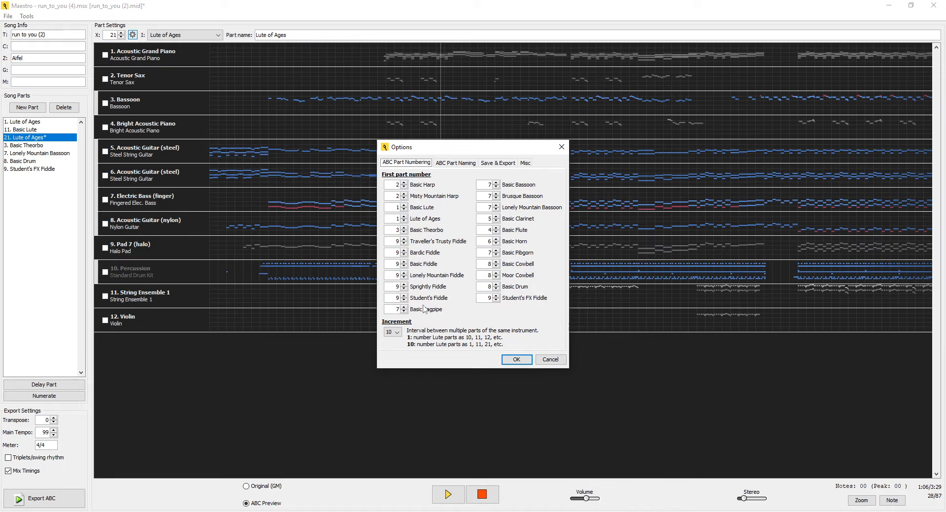
click(392, 332)
click(393, 342)
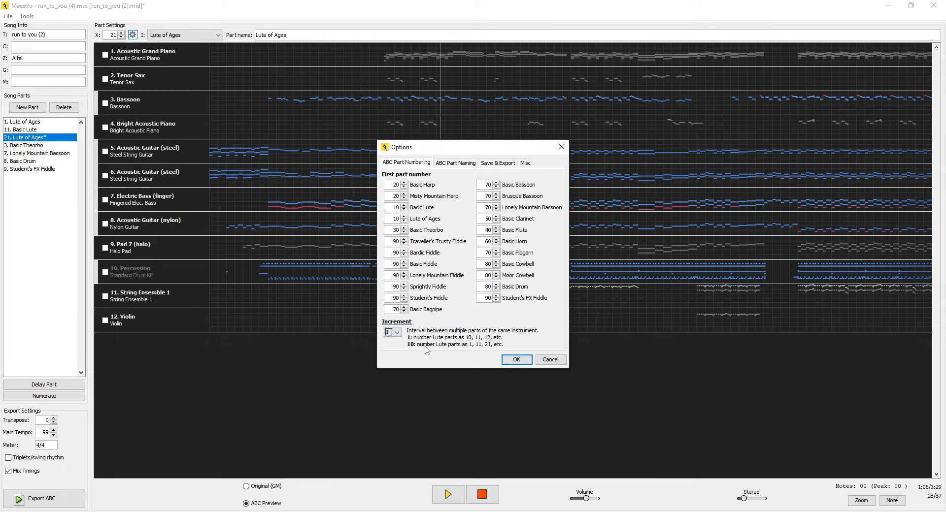
click(513, 360)
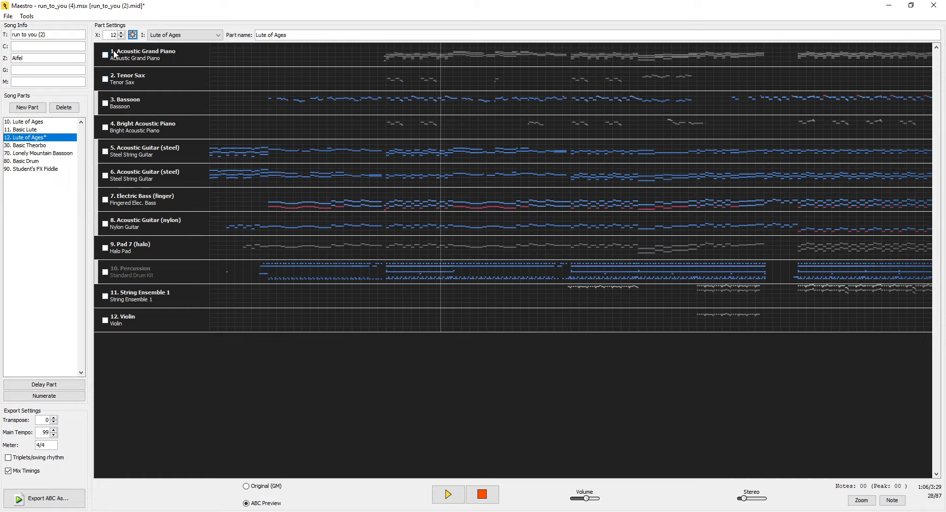
Set the first part number of both Basic Lute and Lute of Ages to 1 in the numbering options
click(132, 34)
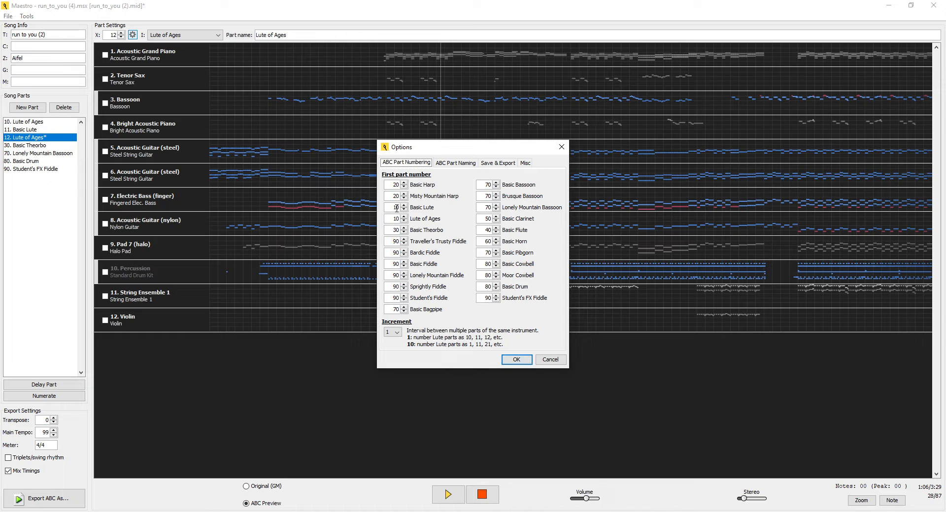
click(398, 207)
key(BackSpace)
click(398, 219)
key(BackSpace)
click(516, 361)
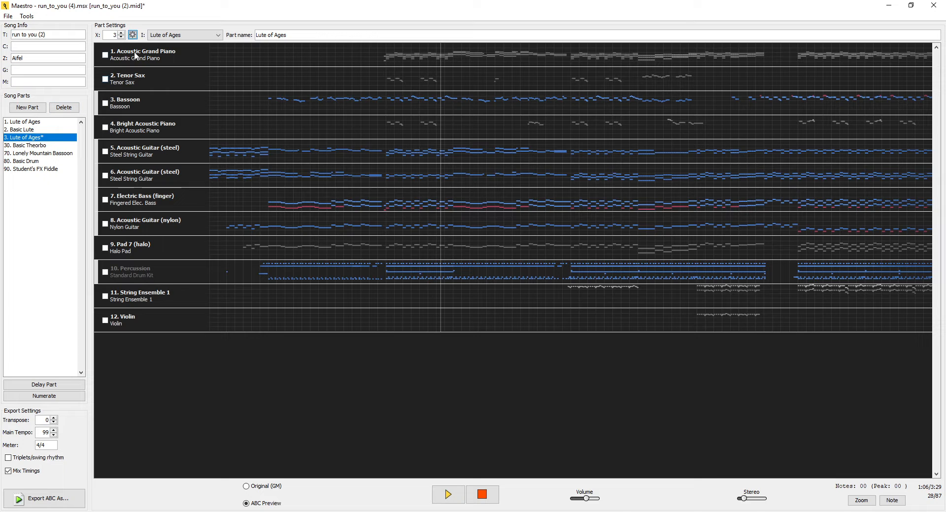
Set the first part number of Basic Theorbo to 3 in the numbering options
click(132, 34)
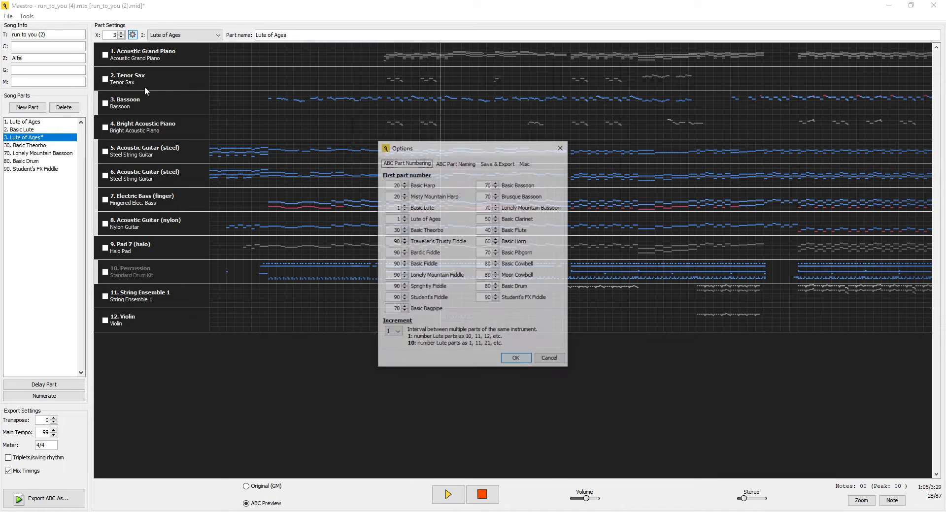
click(397, 231)
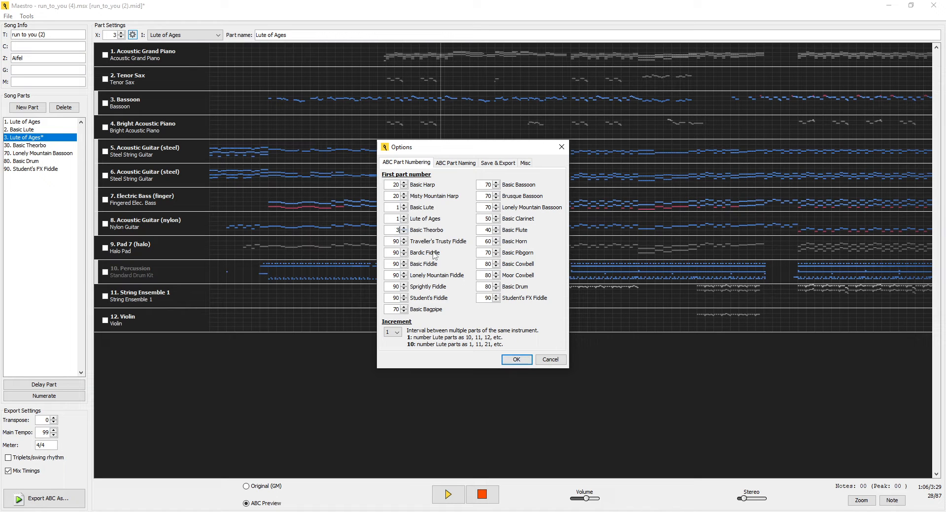
click(516, 360)
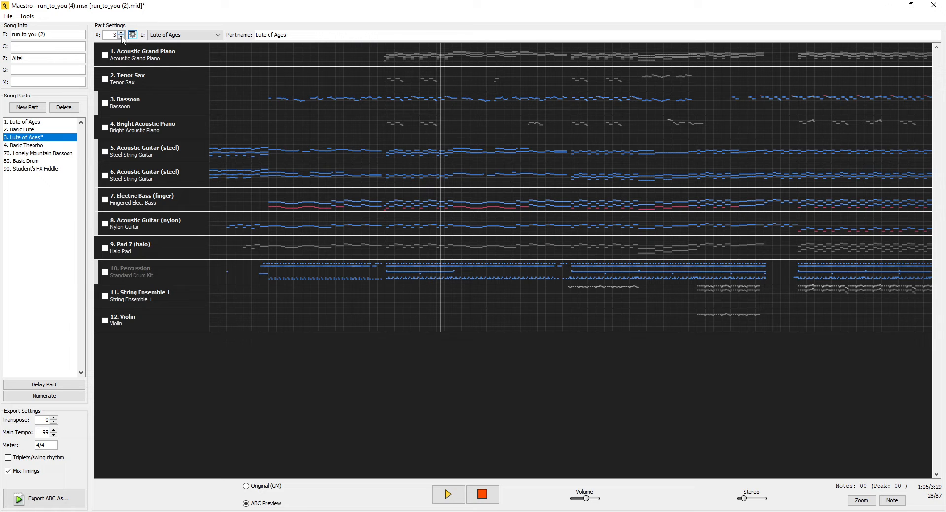
Change the part number of the newly added Lute of Ages part to 5
click(121, 38)
click(121, 37)
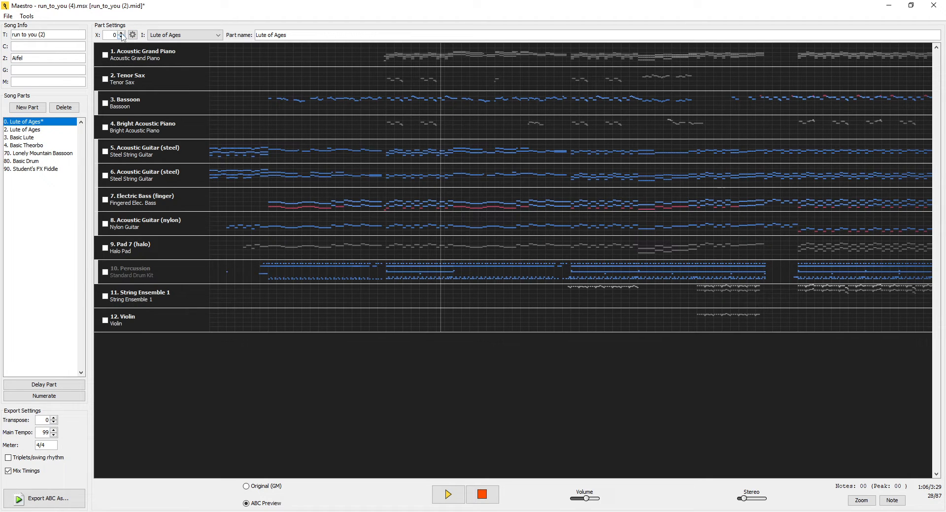
click(121, 33)
click(123, 34)
click(123, 33)
click(122, 33)
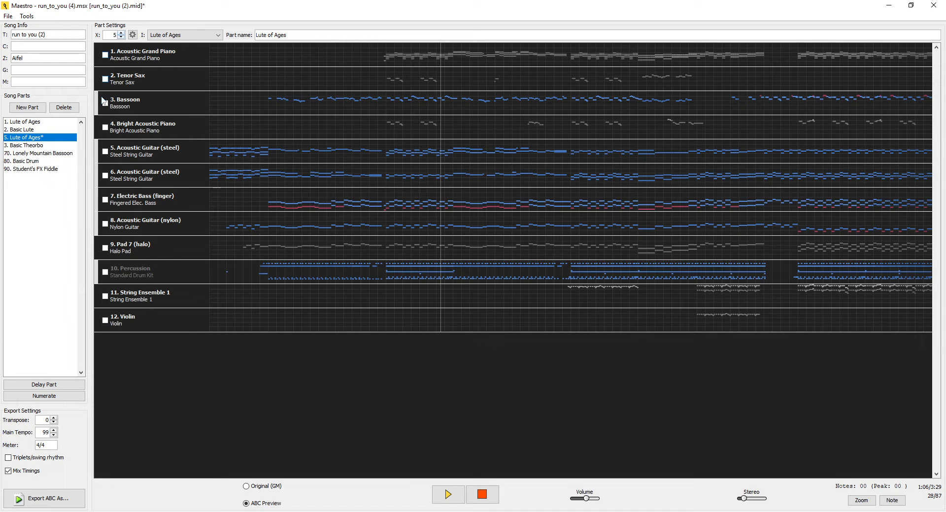
double_click(115, 35)
click(52, 146)
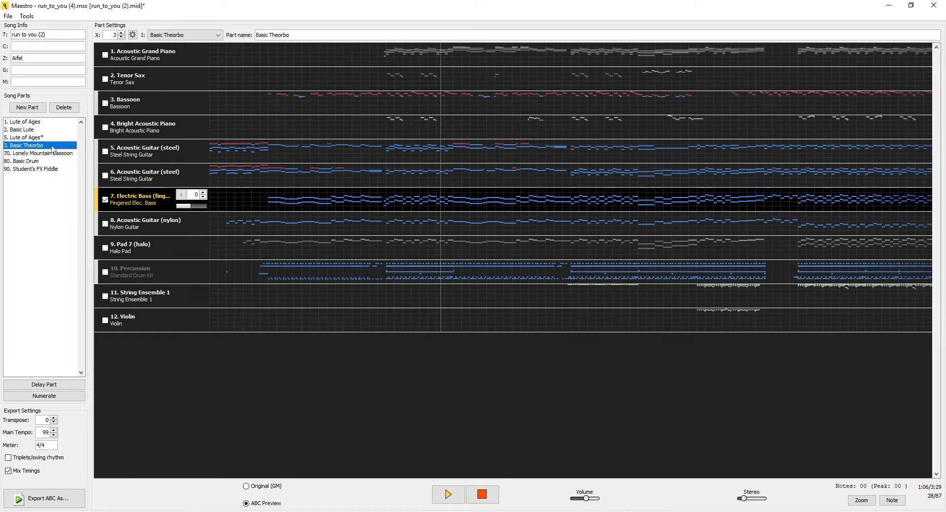
click(51, 139)
click(47, 146)
click(48, 139)
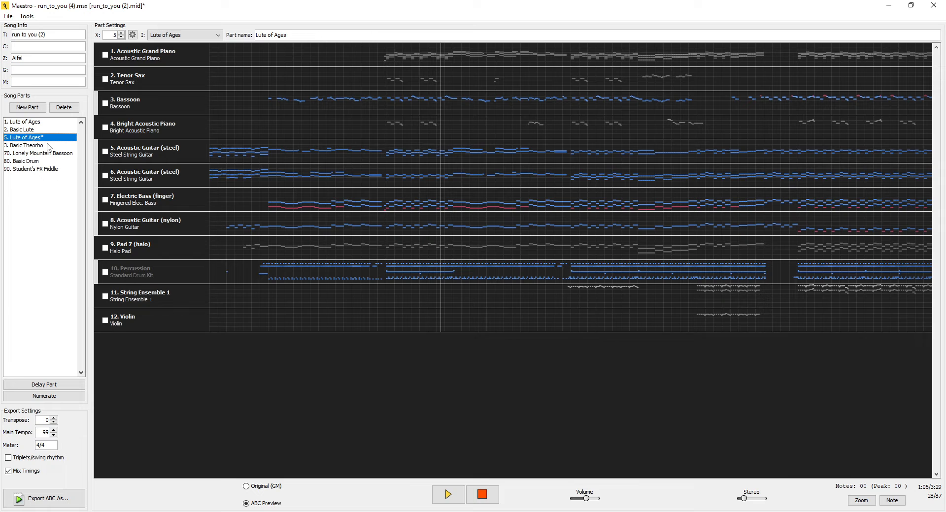
Set the numbering increment between parts of the same instrument to 10 and apply it
click(132, 35)
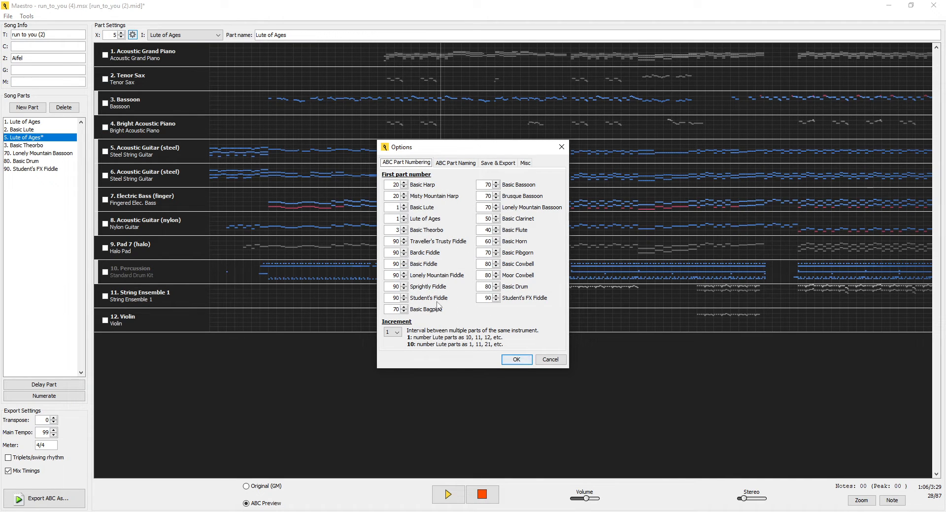
click(393, 332)
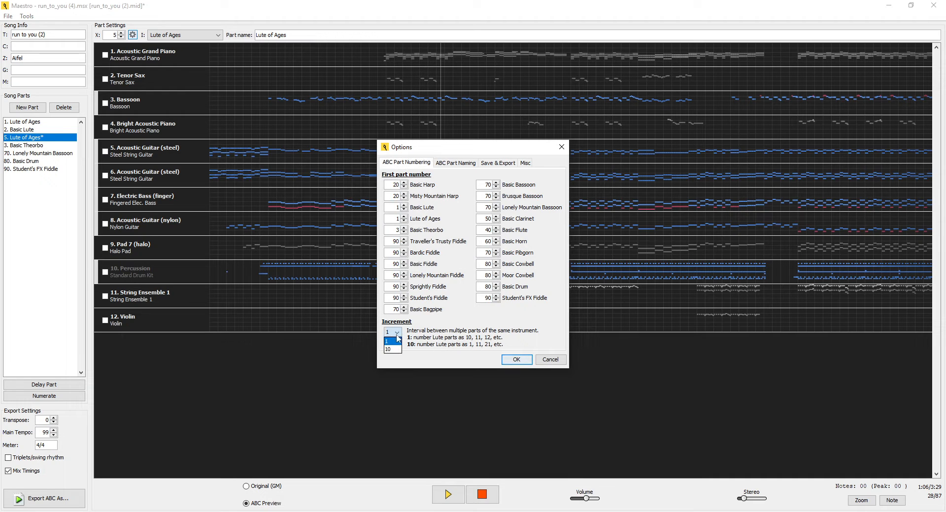
click(394, 349)
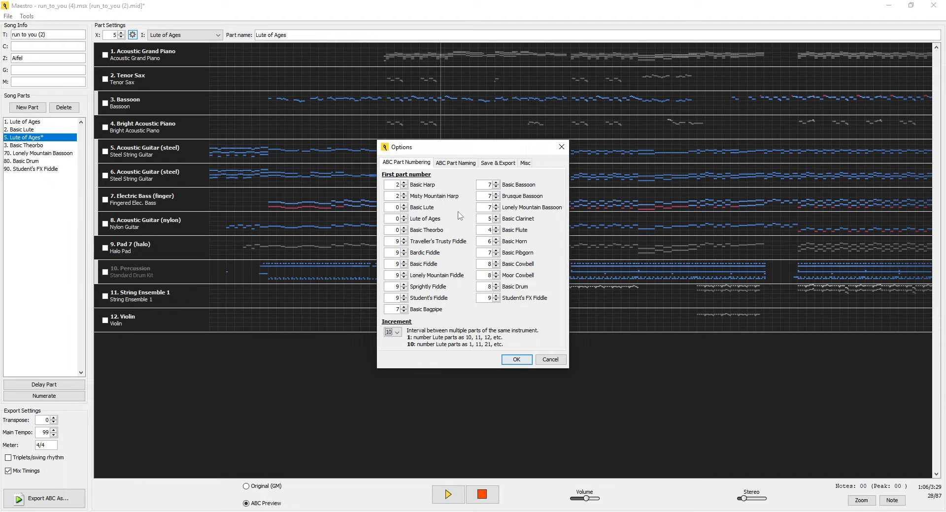
click(516, 360)
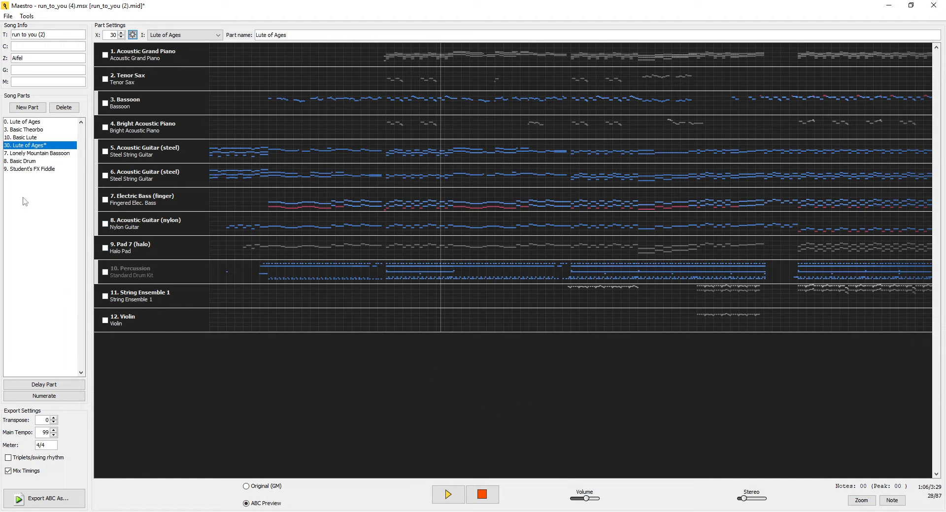
Go through the song parts to check the part number assigned to each instrument
click(29, 121)
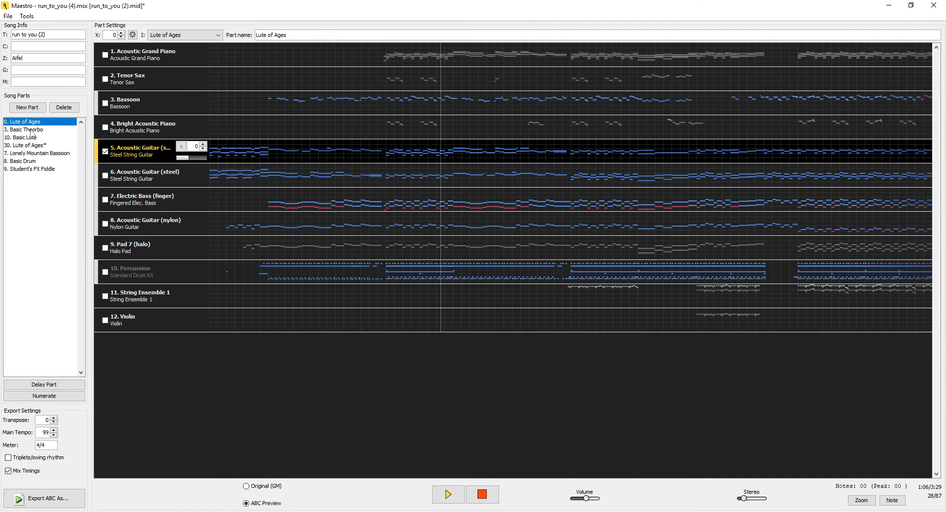
click(30, 130)
click(30, 137)
click(29, 146)
click(30, 161)
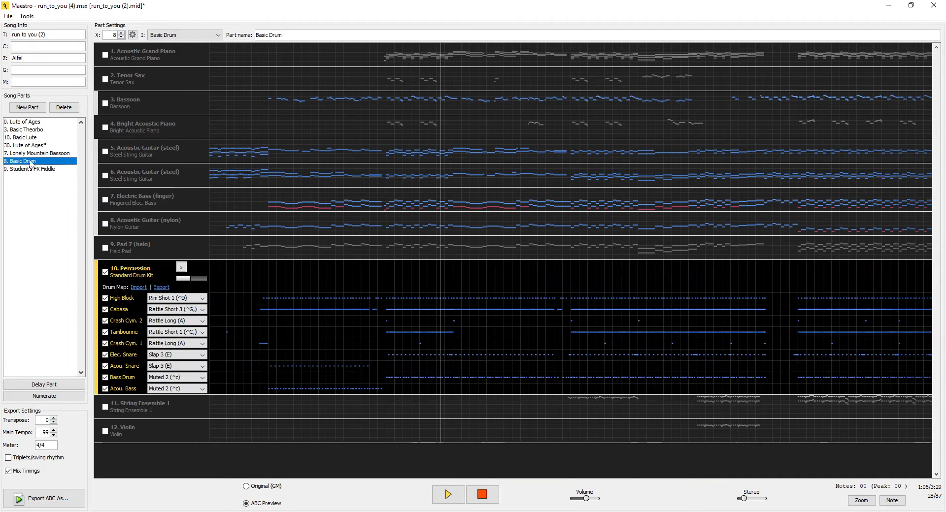
click(30, 169)
click(31, 161)
click(30, 153)
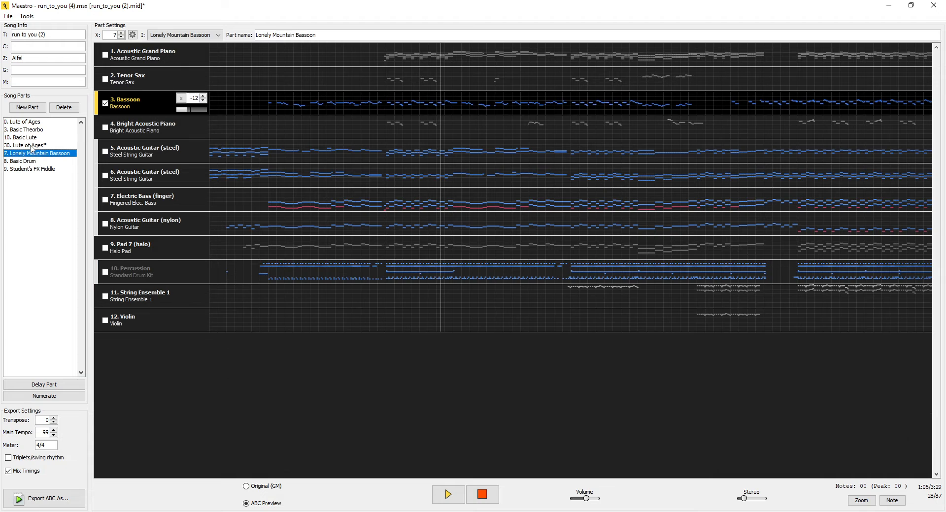
click(31, 146)
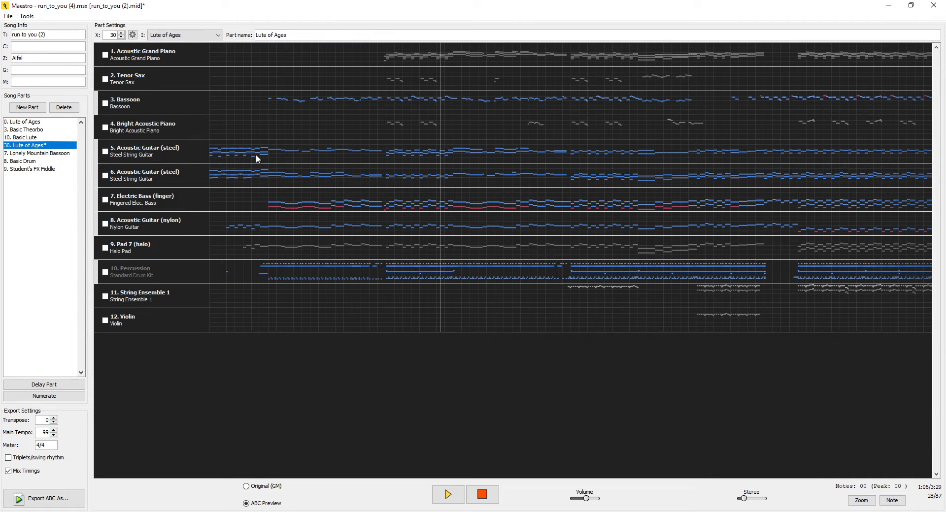
click(53, 153)
click(53, 146)
Examine the ABC part name pattern, covering the song composer, title, part name, length and transcriber variables
click(132, 34)
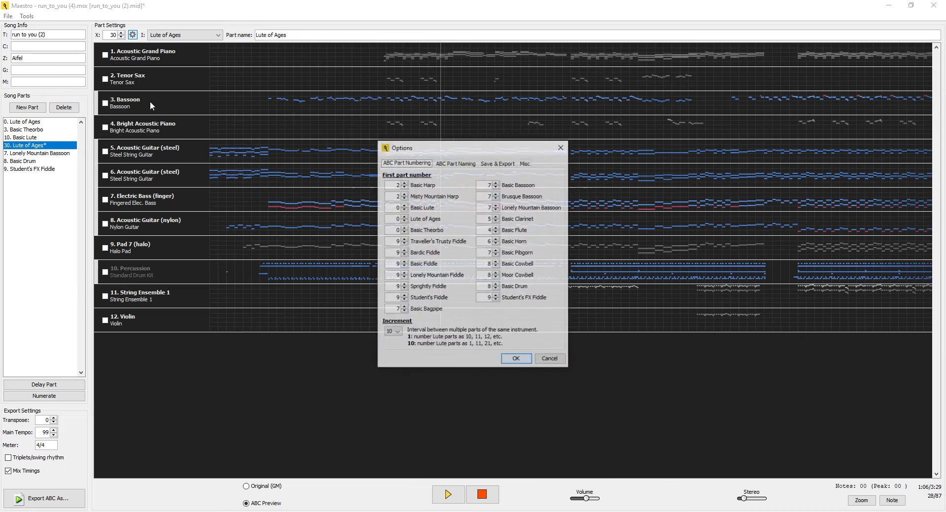
click(456, 163)
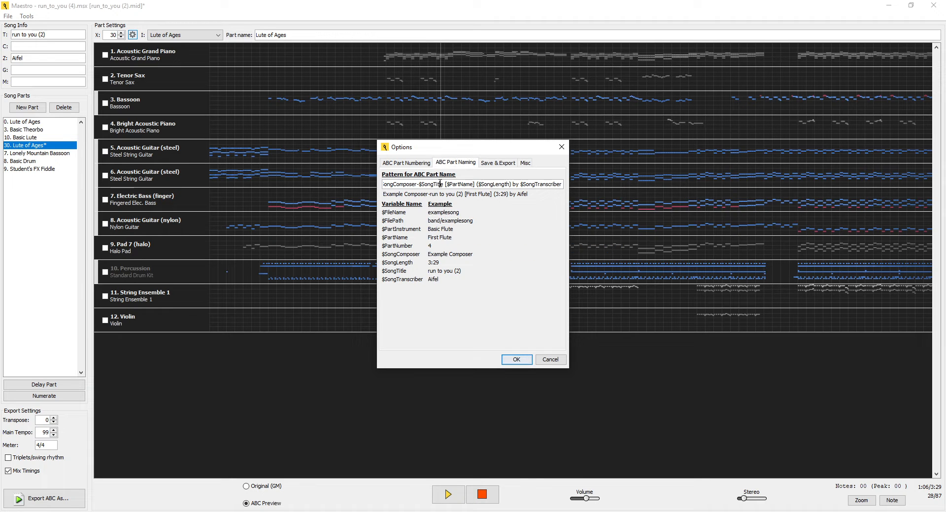
drag(444, 184, 380, 186)
click(385, 185)
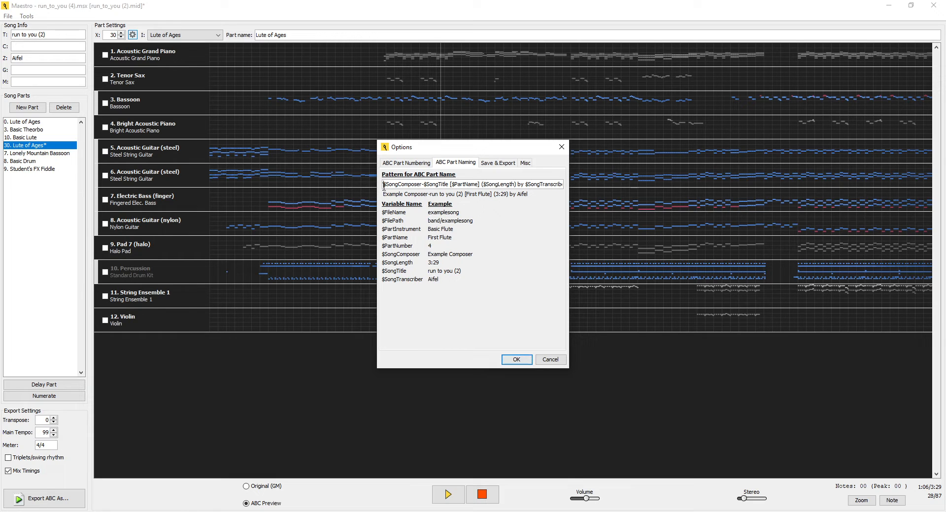
drag(384, 186, 531, 189)
click(563, 186)
click(383, 184)
click(562, 186)
click(383, 188)
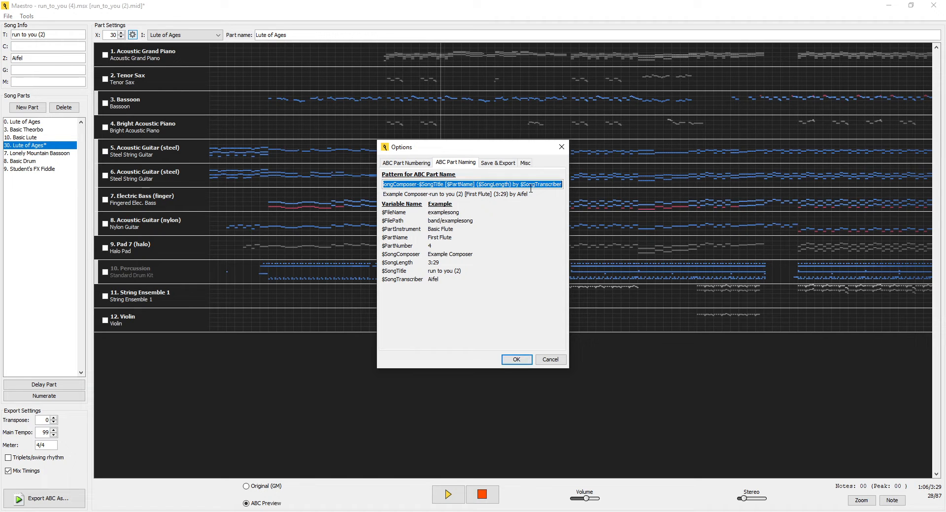
click(531, 189)
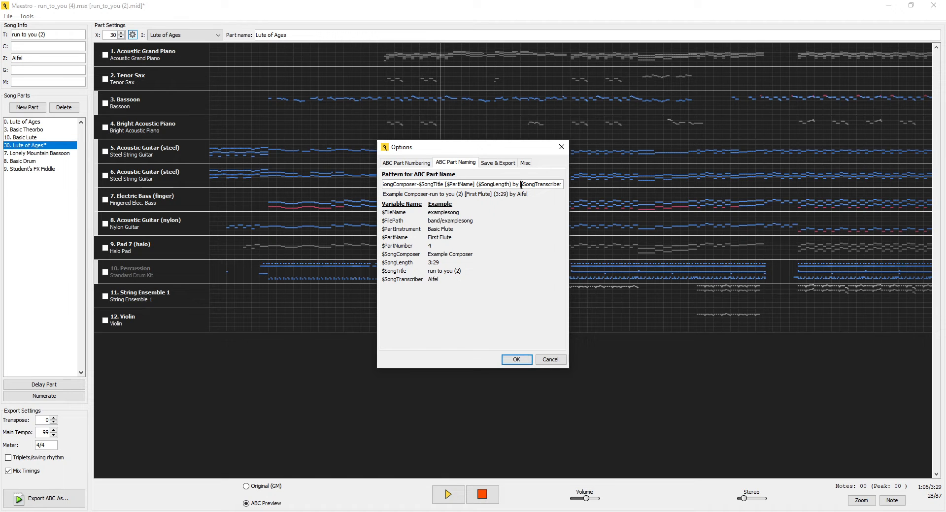
drag(521, 185, 562, 182)
drag(441, 184, 393, 184)
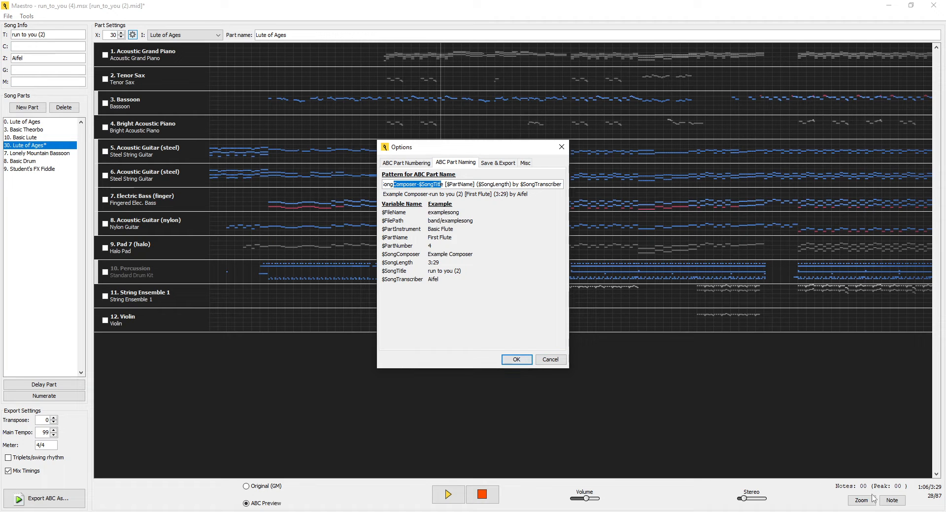
click(522, 361)
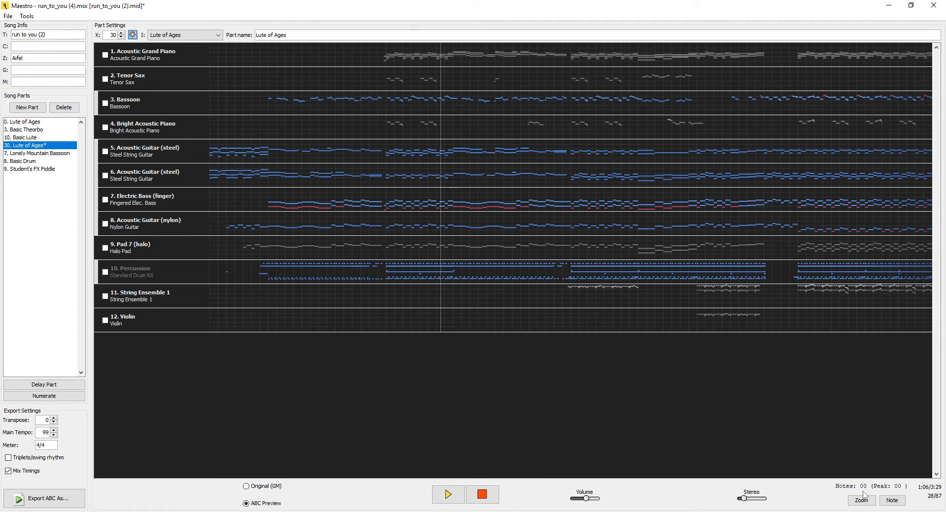
Show the song note and add "Basic Lute" as a separate line at its end, after selecting the Basic Lute part
click(892, 501)
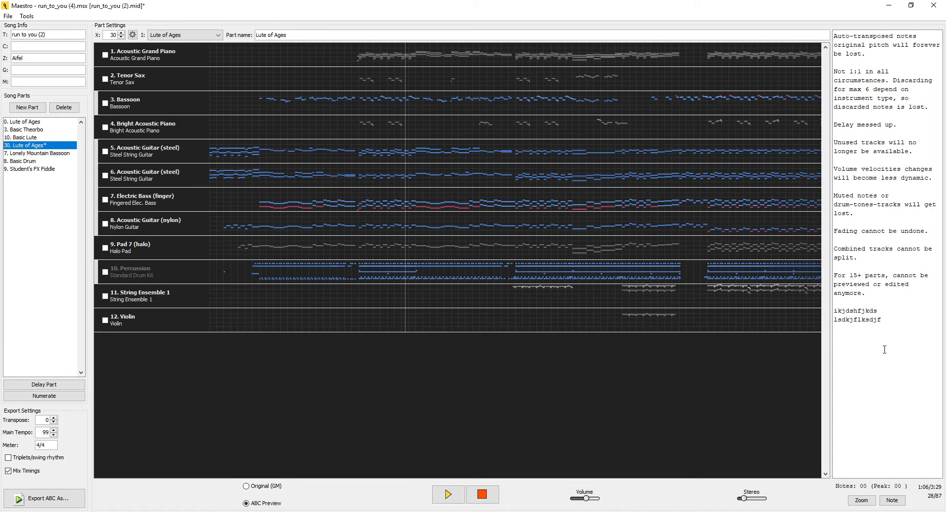
key(Return)
key(Return)
click(27, 138)
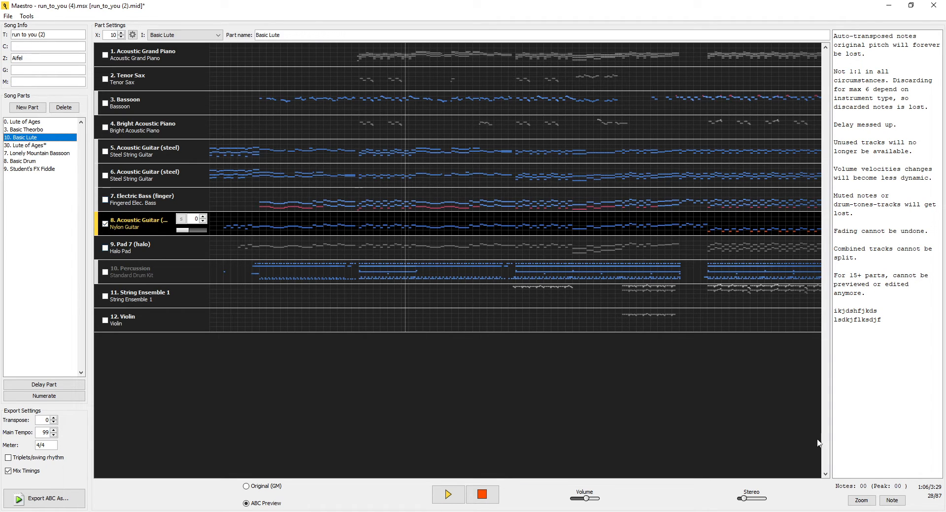
click(860, 367)
text(Basic Lute)
Rename the Basic Lute part "Basic Lute Left" and complete the note's last line as "Basic Lute Left (3:29) Run to you"
click(307, 38)
text(Left)
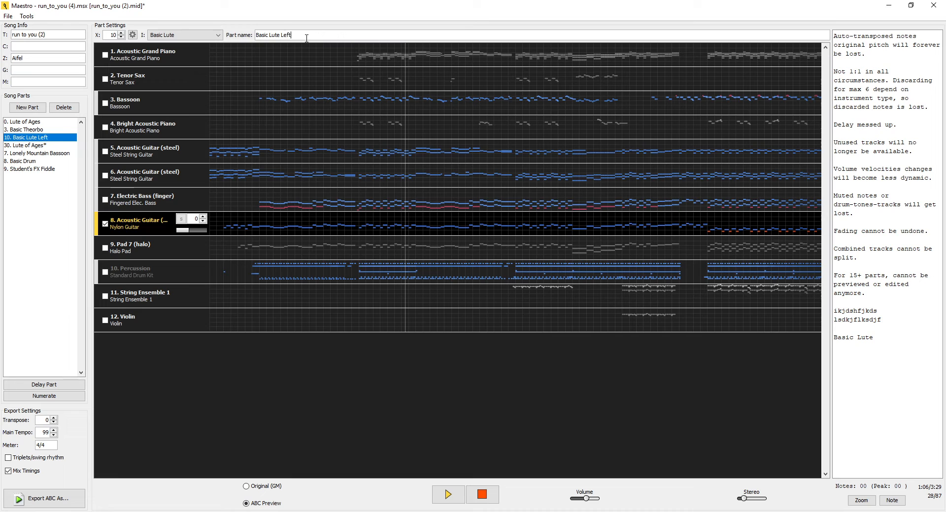
click(883, 336)
text(Left)
text(3:29)
text(Run to you)
Shorten the song title to "run to you"
click(47, 35)
key(BackSpace)
key(BackSpace)
Reopen the ABC part naming options and examine the part name pattern from the song composer variable through to the transcriber variable
click(132, 35)
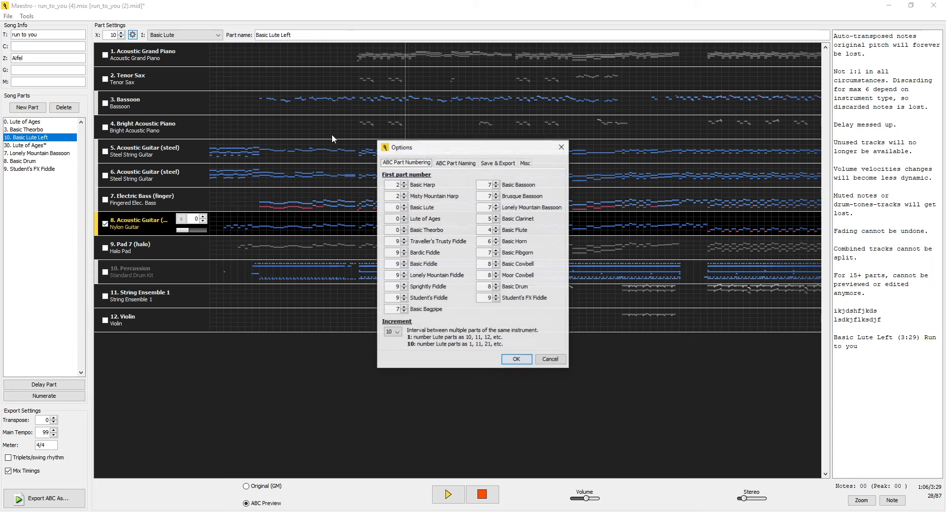
click(452, 162)
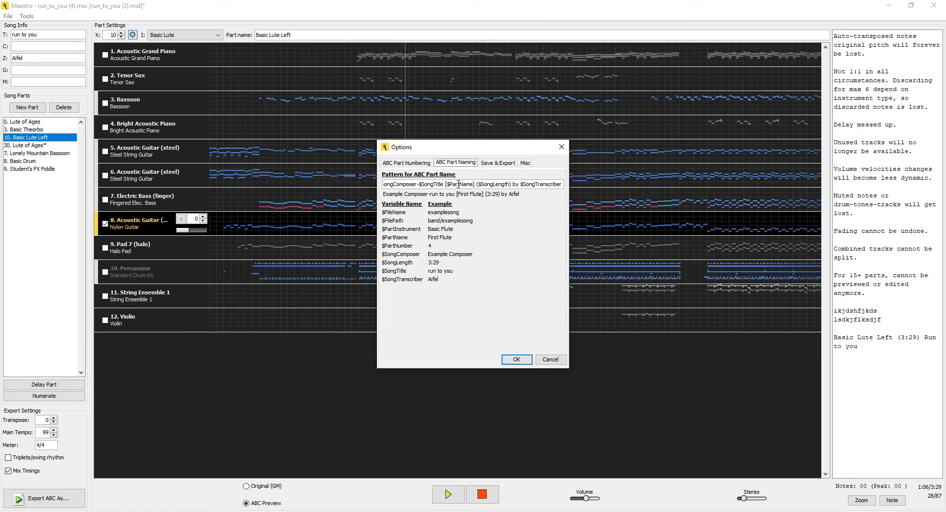
click(412, 184)
key(Home)
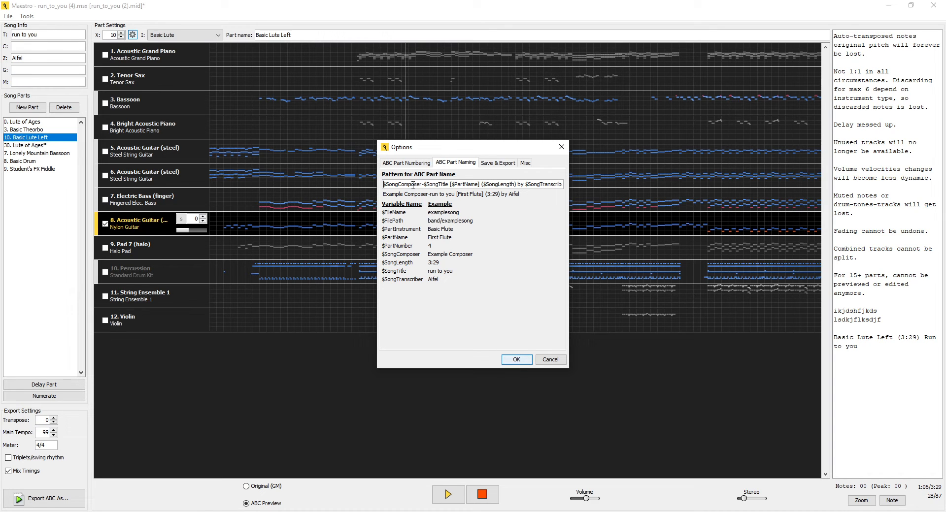
key(Right)
key(Right)
key(Right)
key(Right)
key(Right)
key(Right)
key(Right)
key(Right)
key(Right)
key(Right)
key(Right)
key(Right)
key(Right)
key(Right)
key(shift+Right)
key(shift+Right)
key(shift+Right)
key(shift+Right)
key(shift+Right)
key(shift+Right)
key(shift+Right)
key(shift+Right)
key(Right)
key(shift+Right)
key(shift+Right)
key(shift+Right)
key(shift+Right)
key(shift+Right)
key(shift+Right)
key(shift+Right)
key(shift+Right)
key(shift+Right)
key(End)
key(shift+Home)
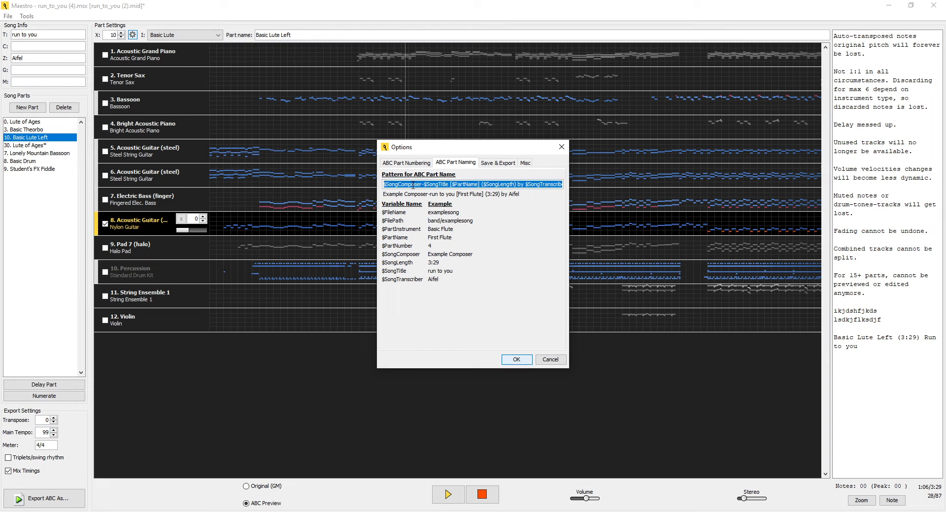
Remove the song composer and song title variables and the square brackets around $PartName from the ABC part name pattern
key(Home)
key(Delete)
key(Delete)
key(Delete)
key(Delete)
key(Delete)
key(Delete)
key(Delete)
key(Delete)
key(Delete)
key(Delete)
key(Delete)
key(Delete)
key(Delete)
key(Delete)
key(Delete)
key(Delete)
key(Delete)
key(Delete)
key(Delete)
key(Delete)
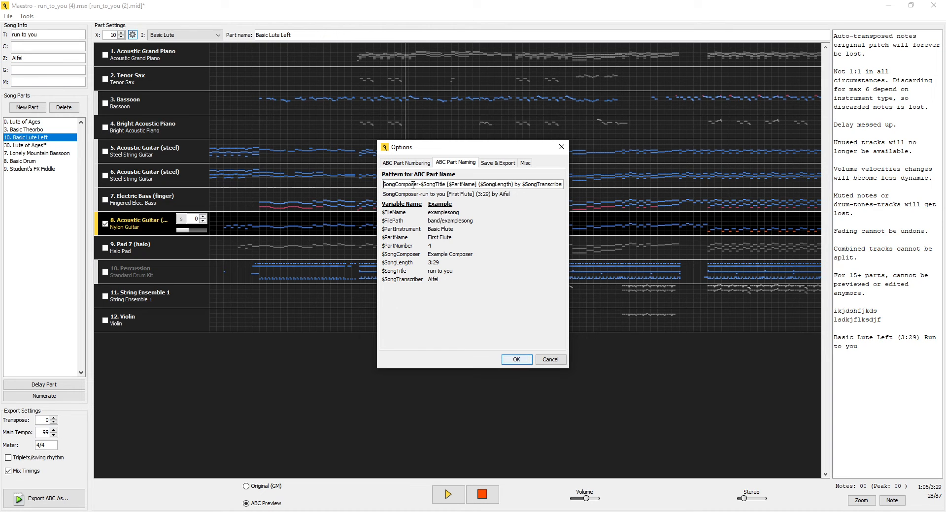
key(Delete)
key(Delete)
key(Delete)
key(Delete)
key(Delete)
key(Delete)
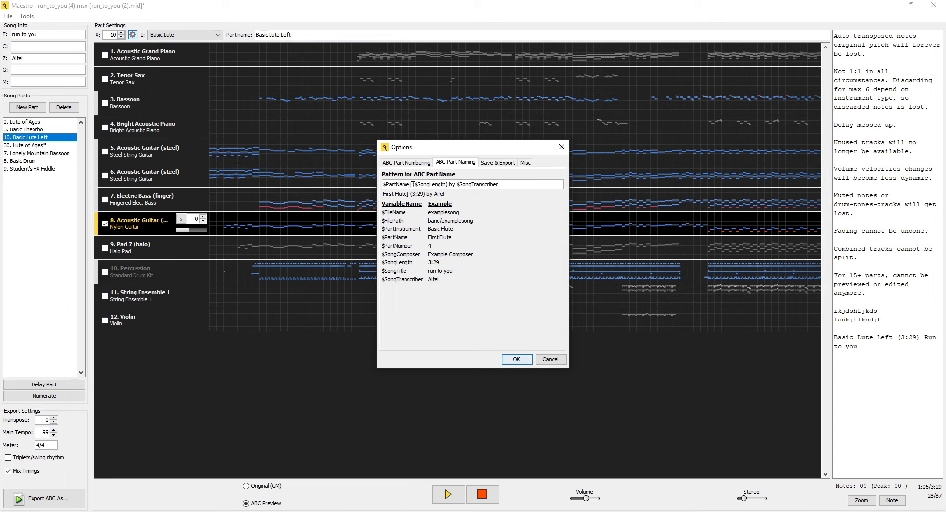
key(BackSpace)
key(Delete)
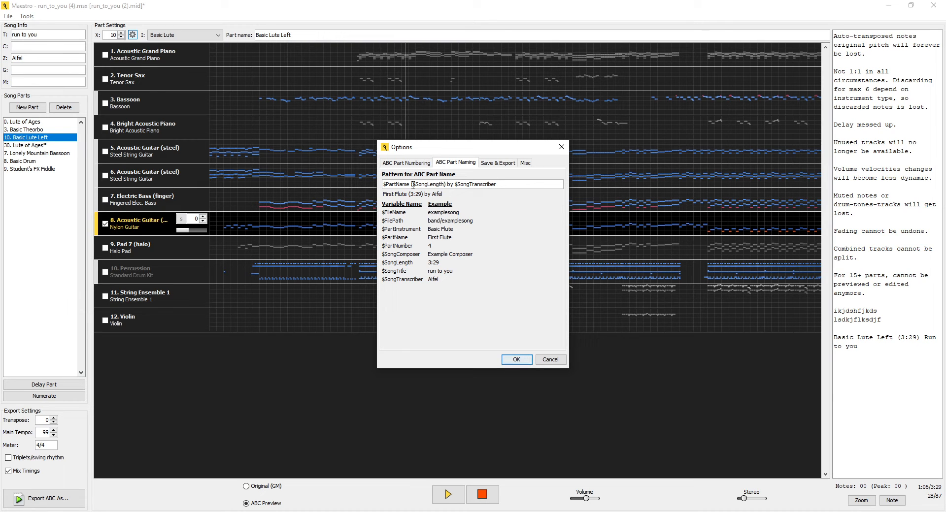
Replace the transcriber ending with the song title variable so the part name pattern reads "$PartName ($SongLength) $SongTitle"
key(shift+End)
key(Delete)
text($SongTitle)
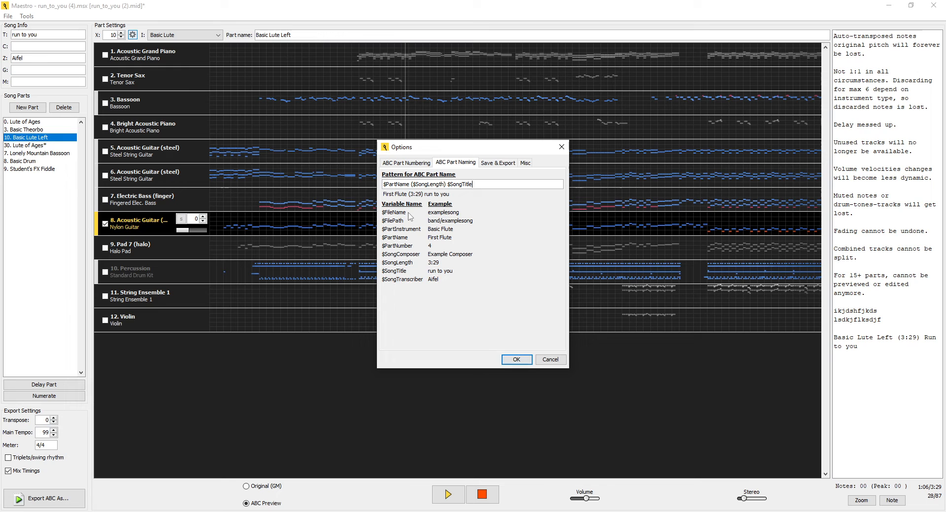
Examine the shortened part name pattern and its variables against the example name and the variable list
mouse_move(416, 214)
mouse_move(469, 225)
mouse_move(477, 184)
mouse_down()
mouse_move(384, 184)
mouse_move(478, 184)
mouse_up()
click(384, 184)
click(478, 185)
mouse_move(477, 185)
mouse_down()
mouse_move(384, 187)
mouse_move(476, 185)
mouse_up()
click(384, 187)
click(479, 184)
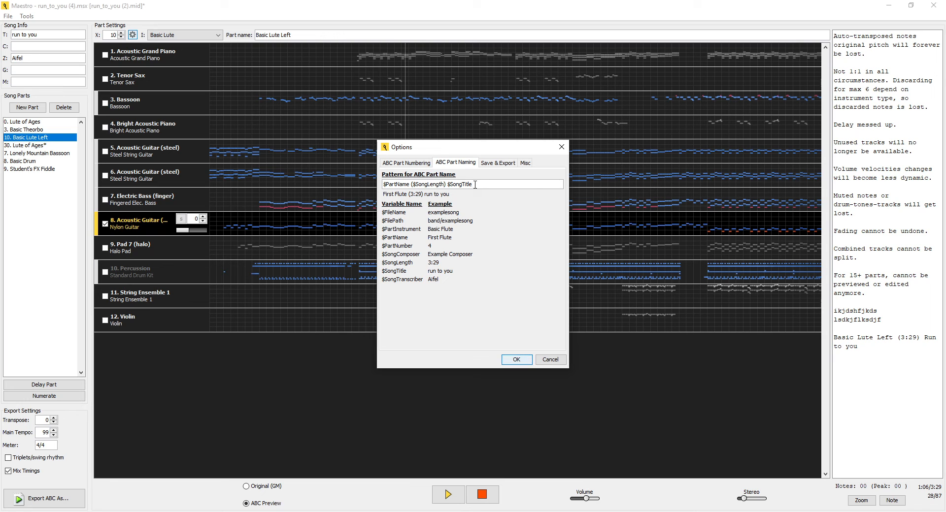
mouse_move(475, 184)
mouse_down()
mouse_move(425, 185)
mouse_move(463, 185)
mouse_up()
click(429, 185)
click(463, 186)
click(427, 184)
click(462, 186)
click(429, 186)
click(463, 185)
Insert "$SongComposer - " at the start of the ABC part name pattern, before $PartName
key(Home)
text($Song)
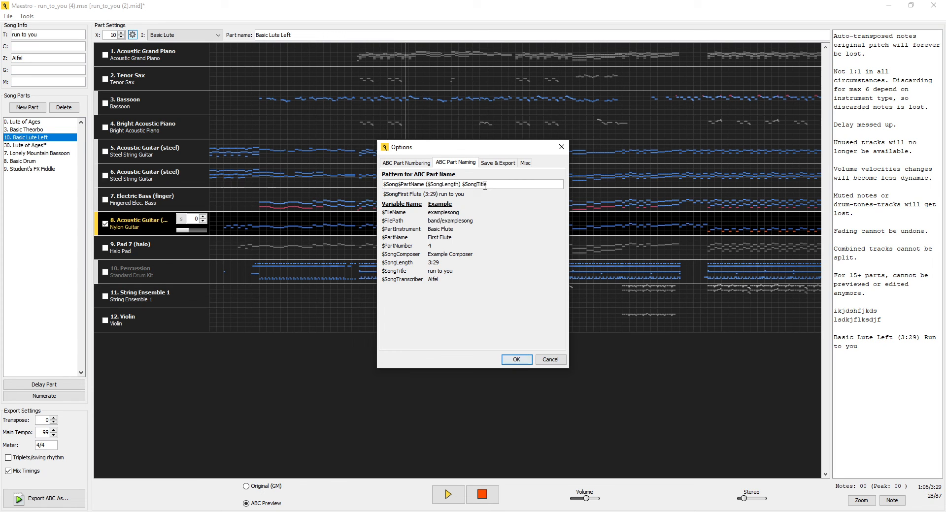
text(Composer)
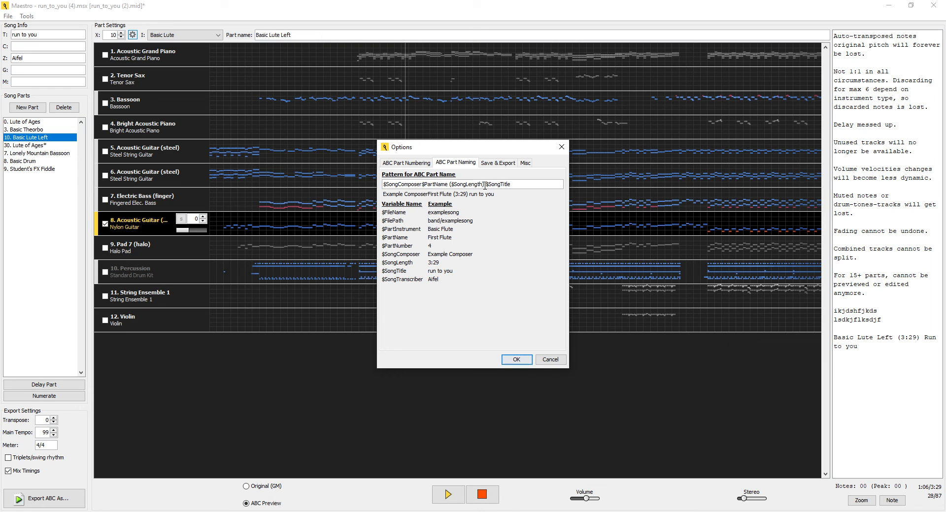
text( -)
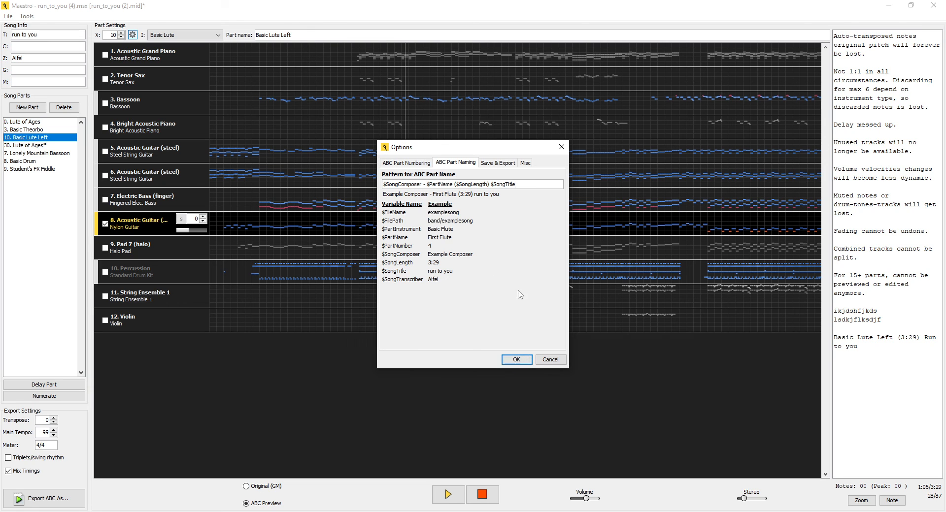
Set the ABC part name pattern to "$SongComposer-$SongTitle [$PartName] ($SongLength) by $SongTranscriber" and apply the options
click(458, 184)
drag(519, 184, 384, 185)
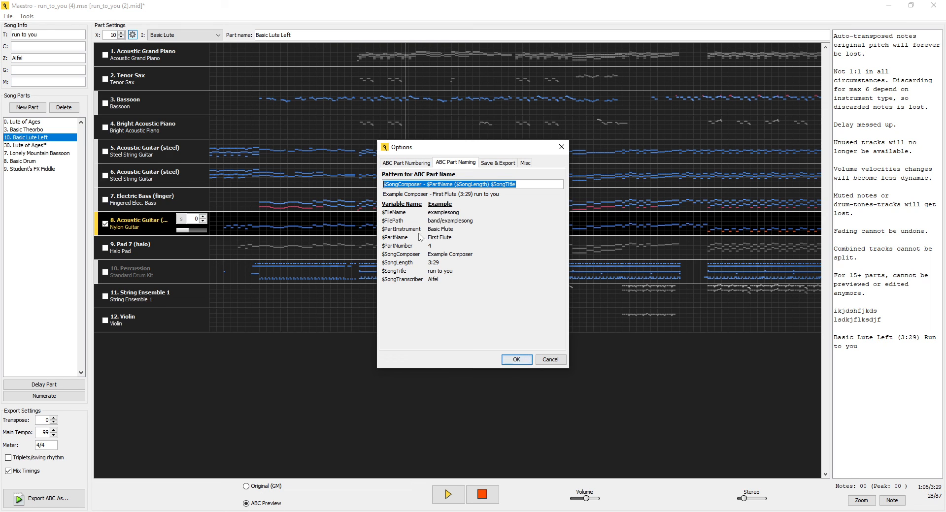
text($SongComposer-$SongTitle [$PartName] ($SongLength) by $SongTranscriber)
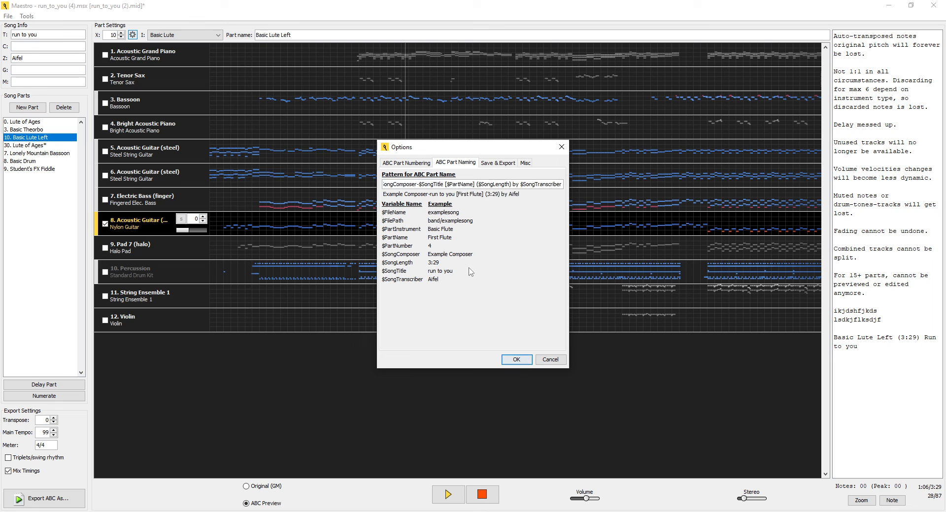
click(516, 360)
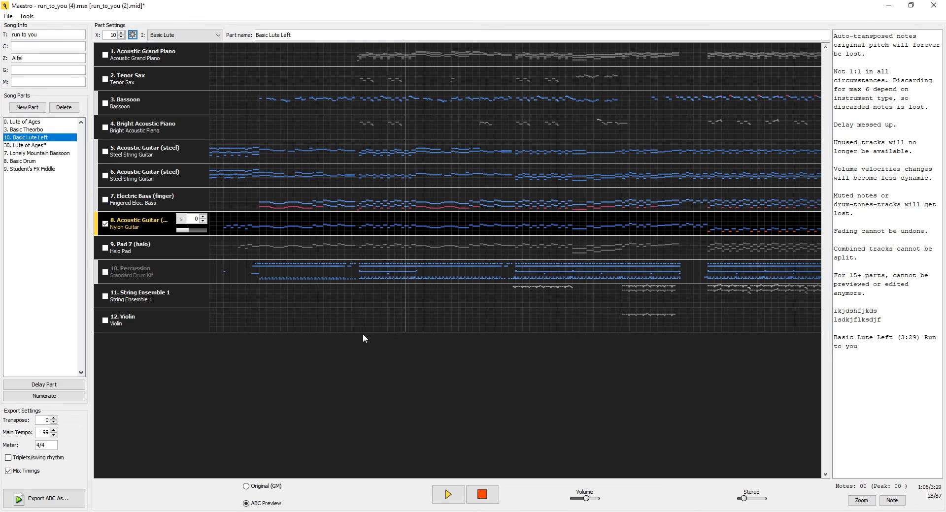